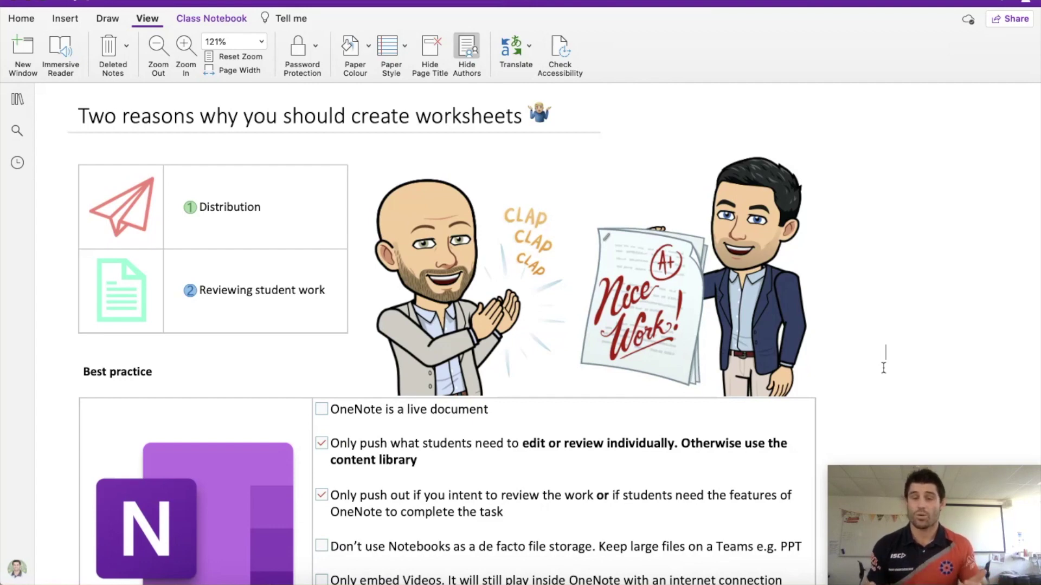
Open the Borrowing + Worksheet page from the notebook's page list, then hide the list.
{"action": "scroll", "coordinate": [883, 368], "scroll_direction": "down", "scroll_amount": 5}
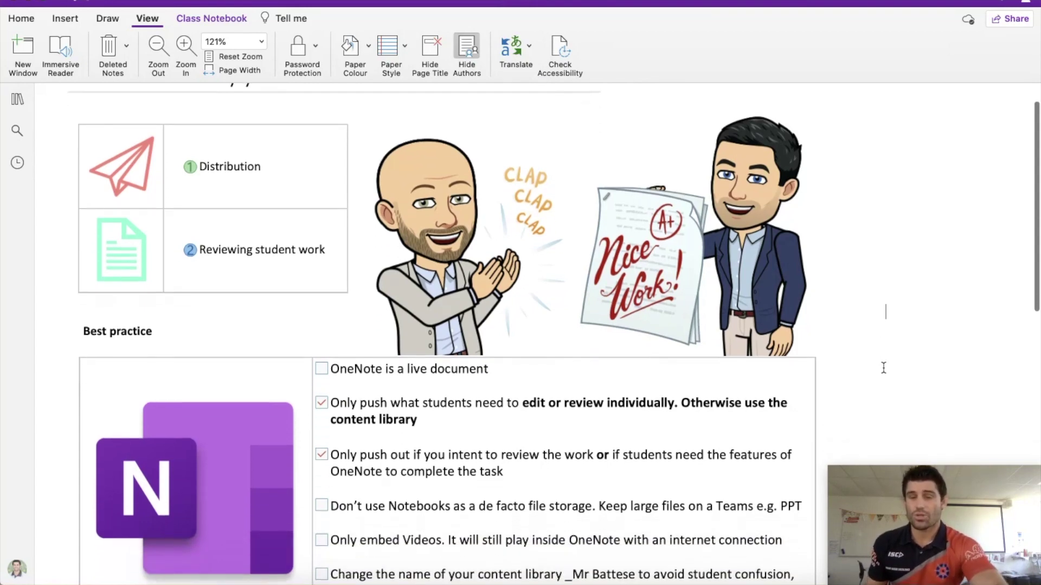
{"action": "scroll", "coordinate": [883, 368], "scroll_direction": "down", "scroll_amount": 1}
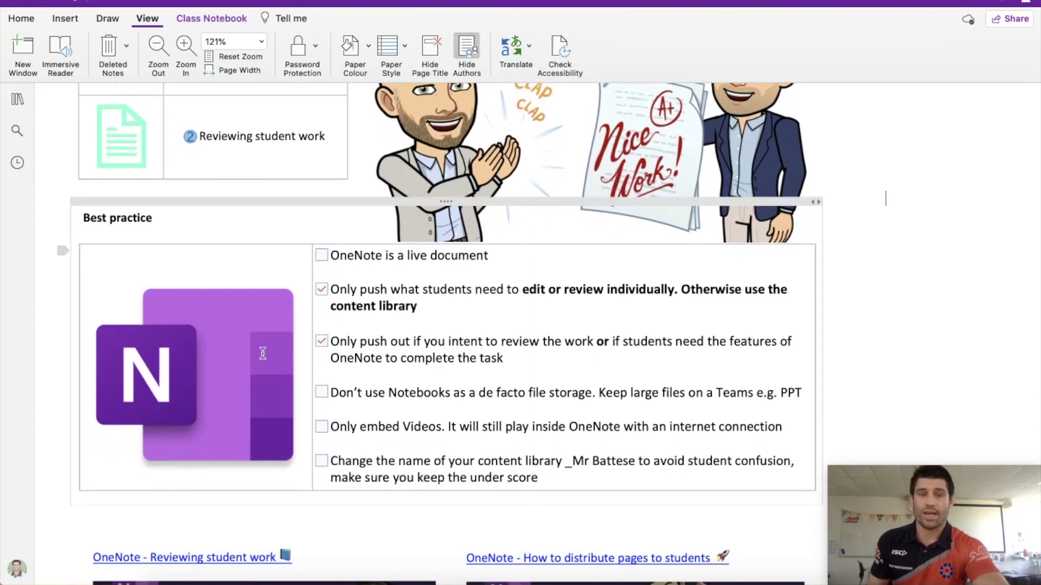
{"action": "scroll", "coordinate": [506, 311], "scroll_direction": "up", "scroll_amount": 1}
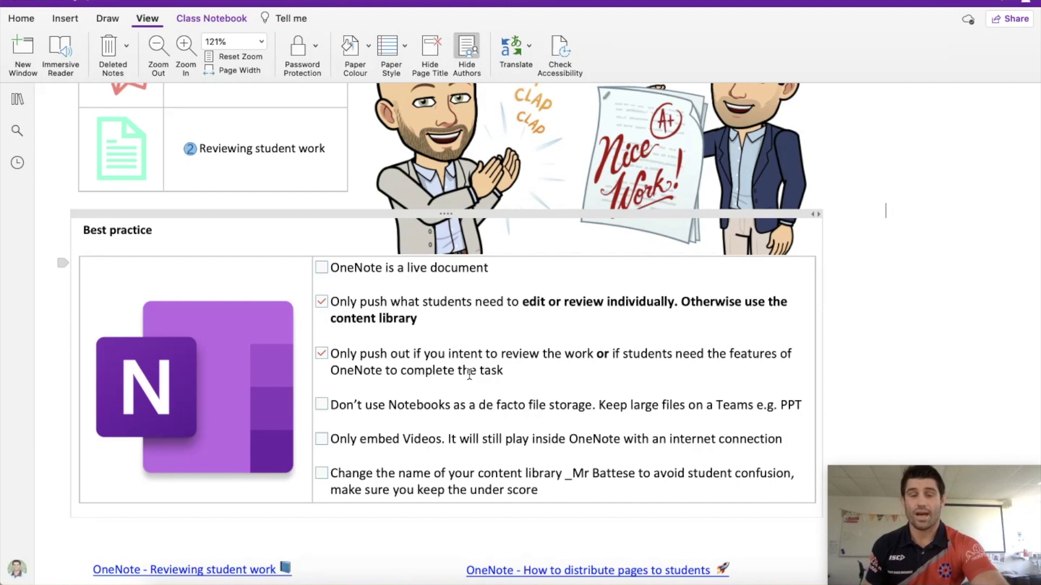
{"action": "scroll", "coordinate": [469, 374], "scroll_direction": "down", "scroll_amount": 5}
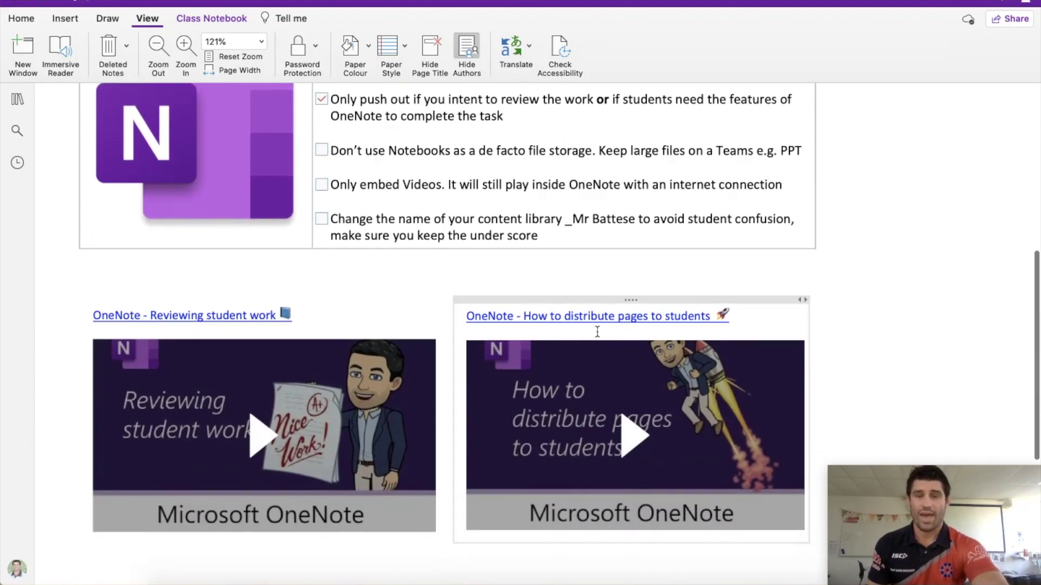
{"action": "scroll", "coordinate": [593, 329], "scroll_direction": "down", "scroll_amount": 1}
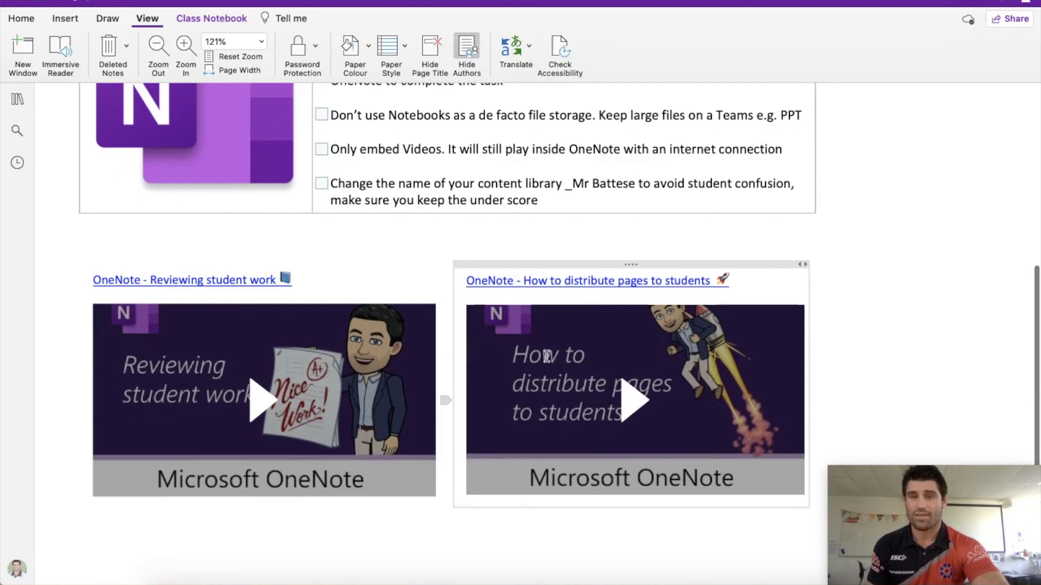
{"action": "scroll", "coordinate": [468, 369], "scroll_direction": "up", "scroll_amount": 8}
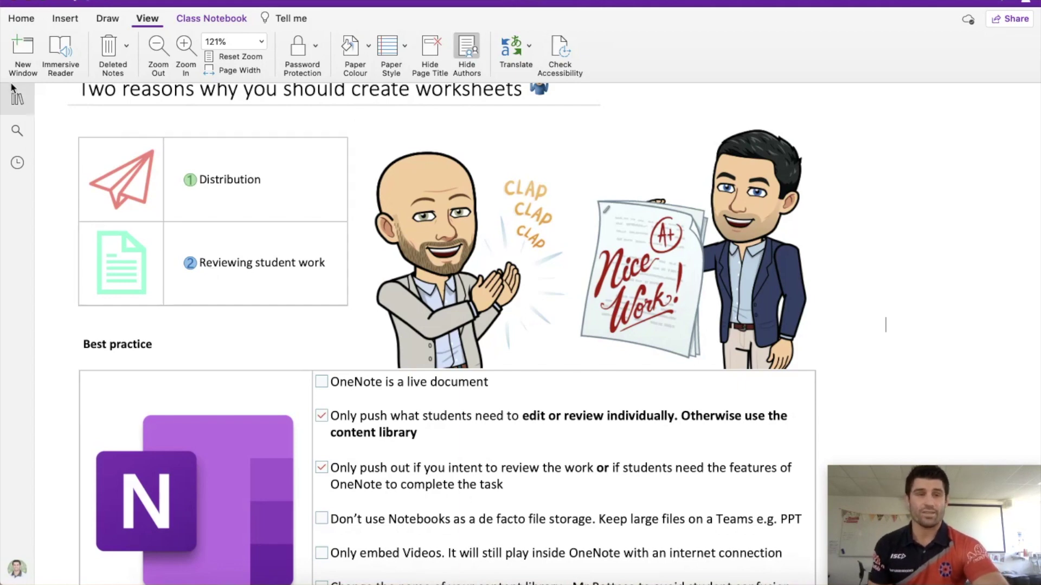
{"action": "left_click", "coordinate": [17, 99]}
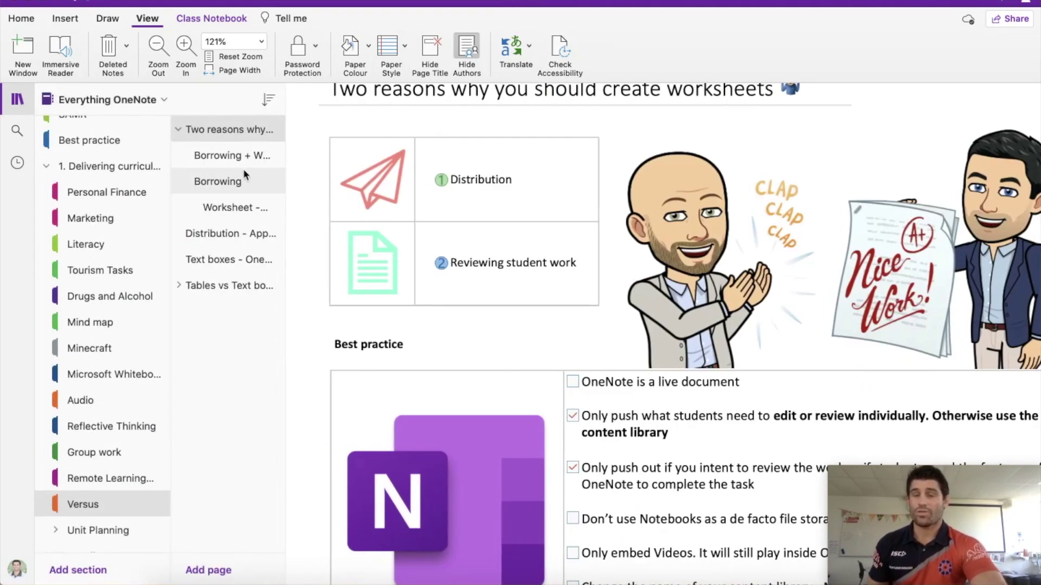
{"action": "left_click", "coordinate": [234, 155]}
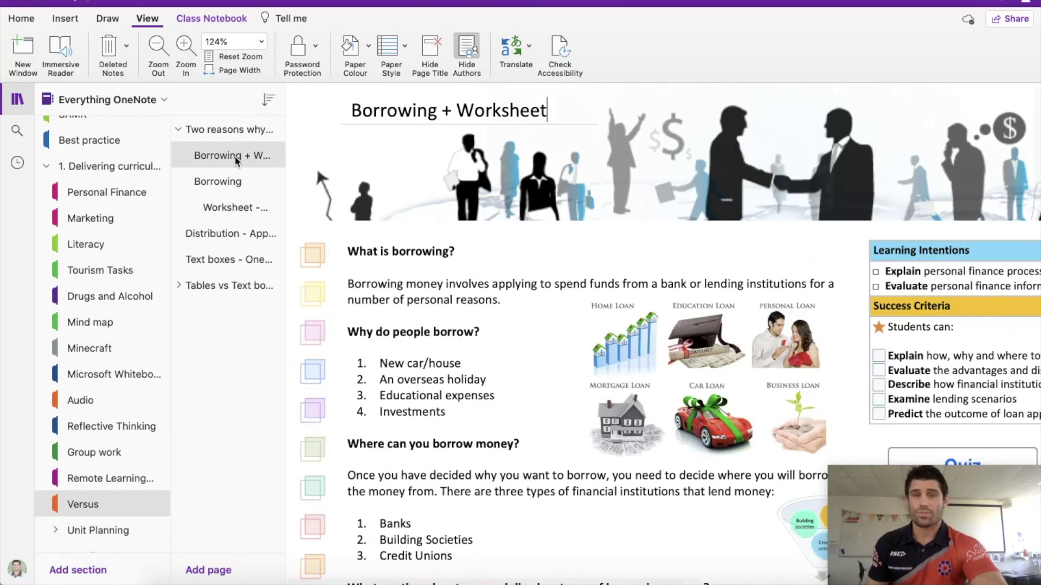
{"action": "left_click", "coordinate": [17, 100]}
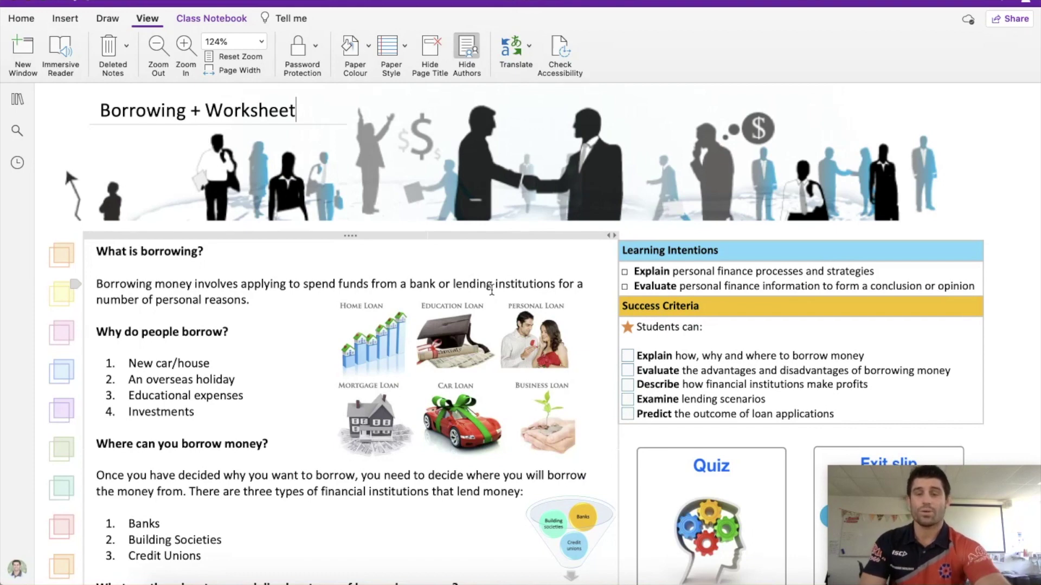
Scroll through the borrowing notes, learning intentions, success criteria and quiz, then show the page list again.
{"action": "scroll", "coordinate": [443, 363], "scroll_direction": "down", "scroll_amount": 3}
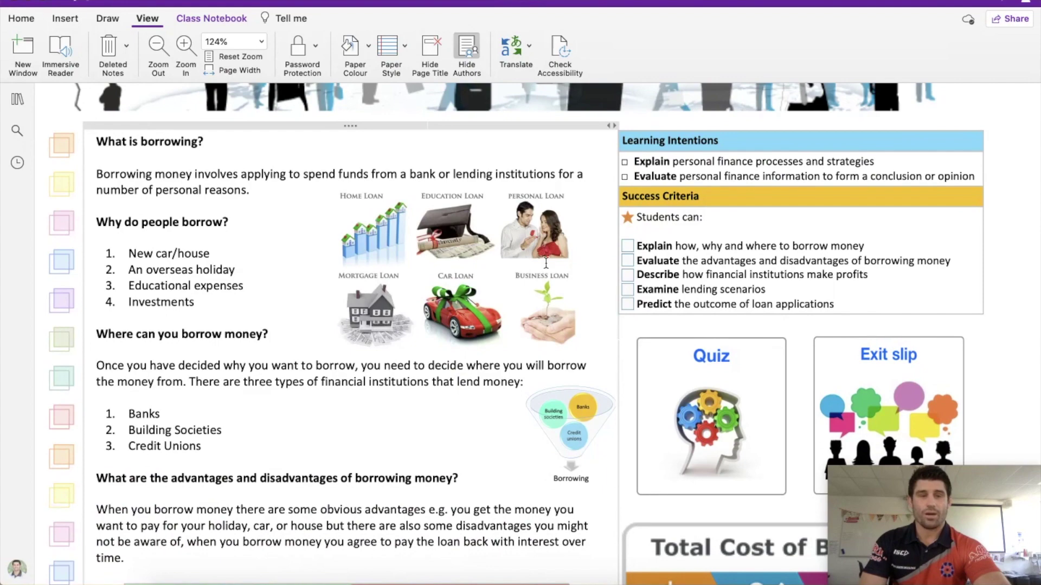
{"action": "scroll", "coordinate": [587, 307], "scroll_direction": "down", "scroll_amount": 3}
{"action": "scroll", "coordinate": [587, 307], "scroll_direction": "down", "scroll_amount": 9}
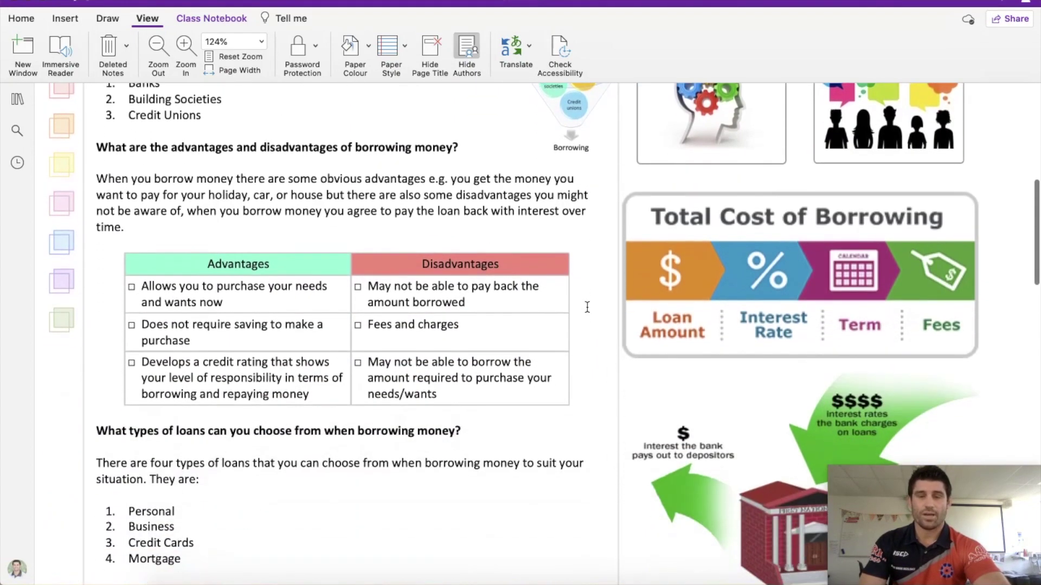
{"action": "scroll", "coordinate": [587, 307], "scroll_direction": "down", "scroll_amount": 5}
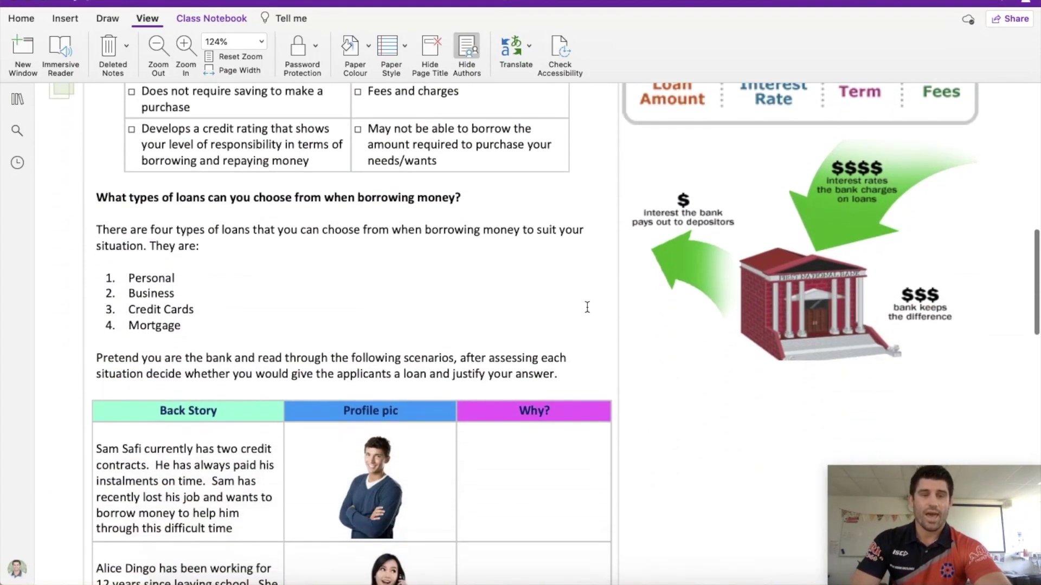
{"action": "scroll", "coordinate": [586, 307], "scroll_direction": "up", "scroll_amount": 1}
{"action": "scroll", "coordinate": [292, 336], "scroll_direction": "down", "scroll_amount": 4}
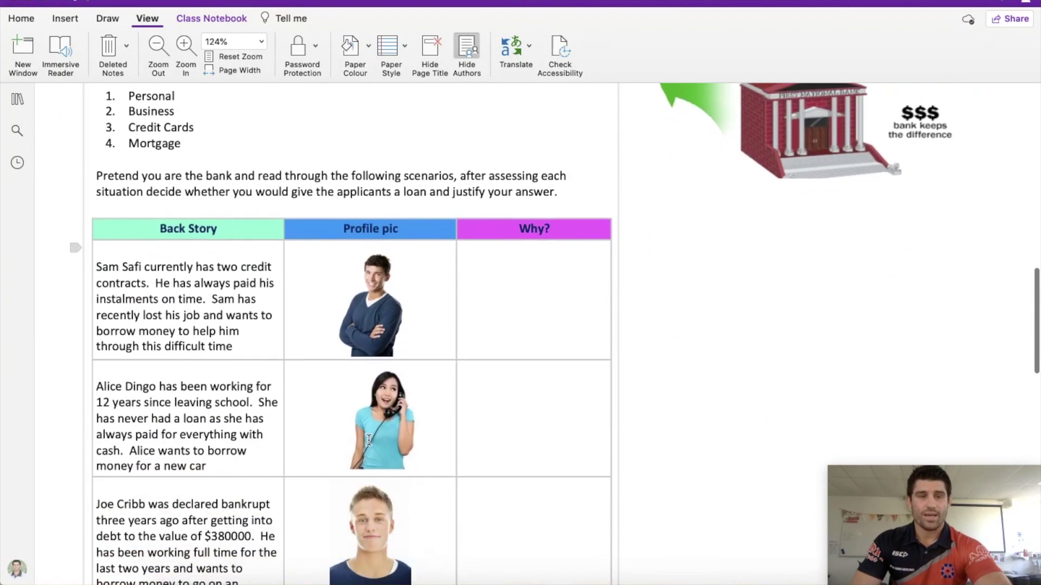
{"action": "scroll", "coordinate": [126, 225], "scroll_direction": "right", "scroll_amount": 1}
{"action": "scroll", "coordinate": [270, 215], "scroll_direction": "down", "scroll_amount": 1}
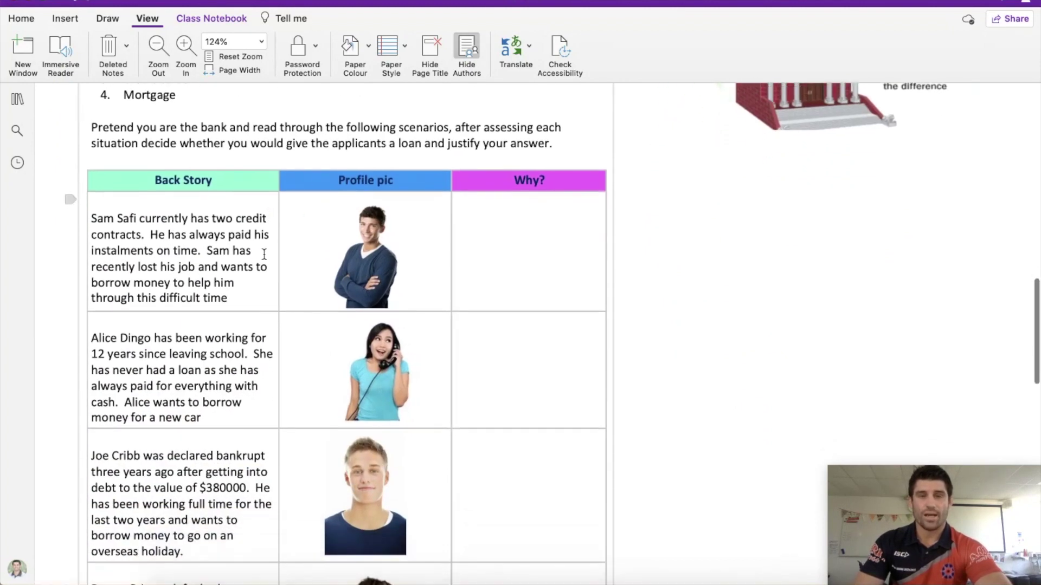
{"action": "scroll", "coordinate": [335, 309], "scroll_direction": "down", "scroll_amount": 10}
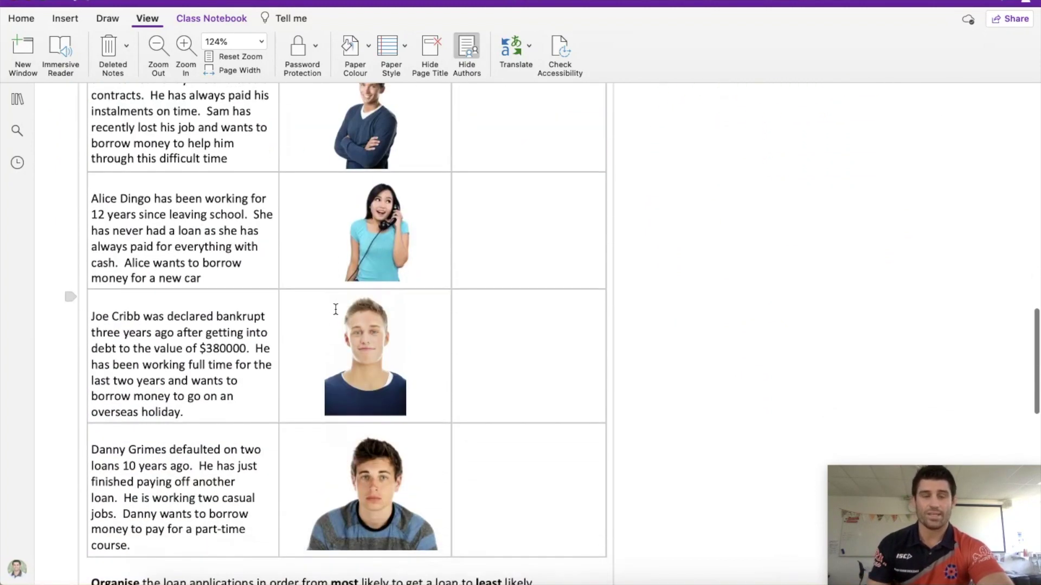
{"action": "scroll", "coordinate": [336, 309], "scroll_direction": "up", "scroll_amount": 12}
{"action": "scroll", "coordinate": [336, 309], "scroll_direction": "up", "scroll_amount": 15}
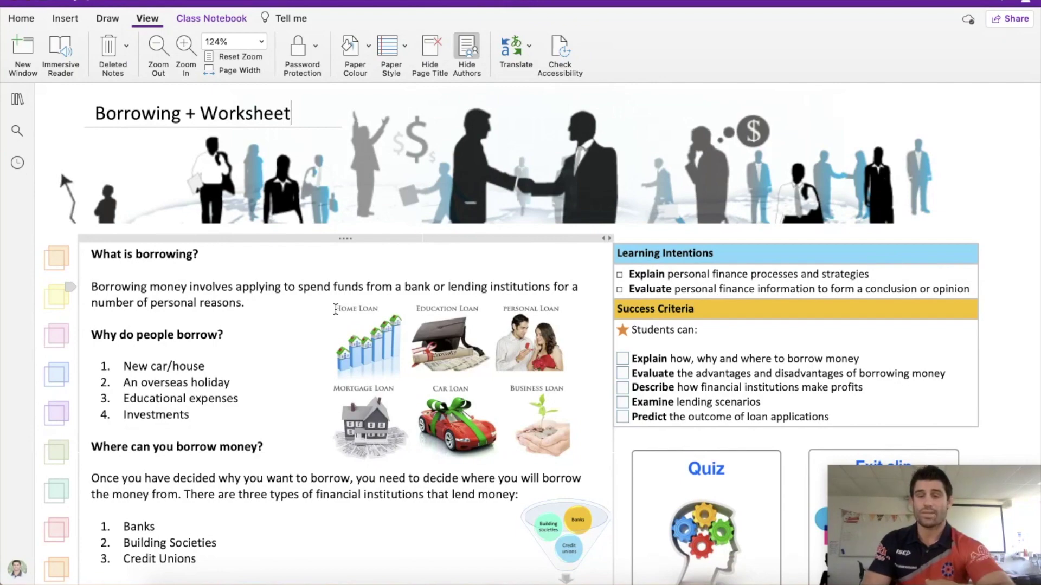
{"action": "scroll", "coordinate": [336, 309], "scroll_direction": "down", "scroll_amount": 8}
{"action": "scroll", "coordinate": [336, 309], "scroll_direction": "down", "scroll_amount": 8}
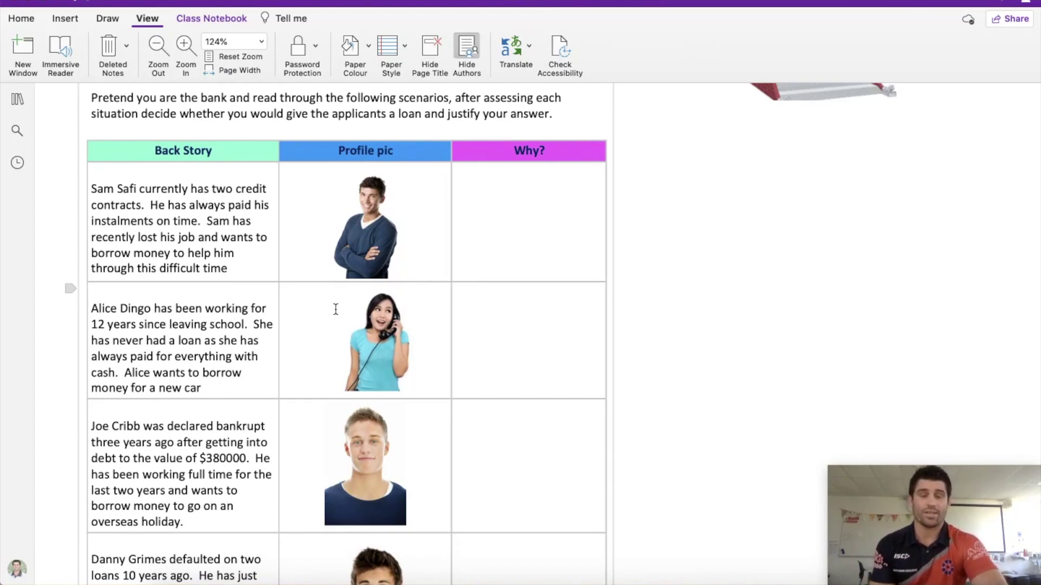
{"action": "scroll", "coordinate": [336, 309], "scroll_direction": "up", "scroll_amount": 10}
{"action": "left_click", "coordinate": [17, 99]}
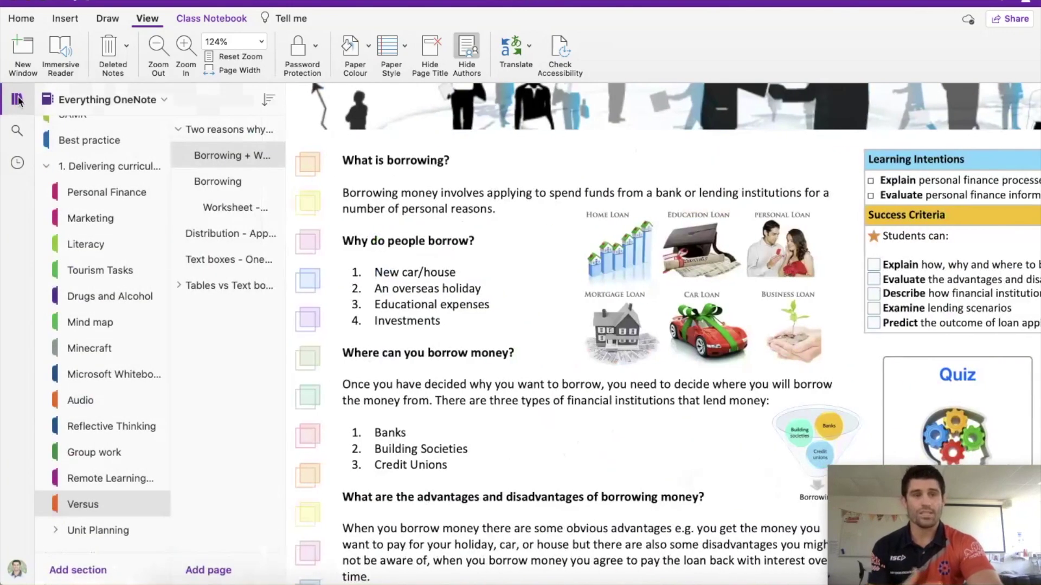
{"action": "left_click", "coordinate": [211, 183]}
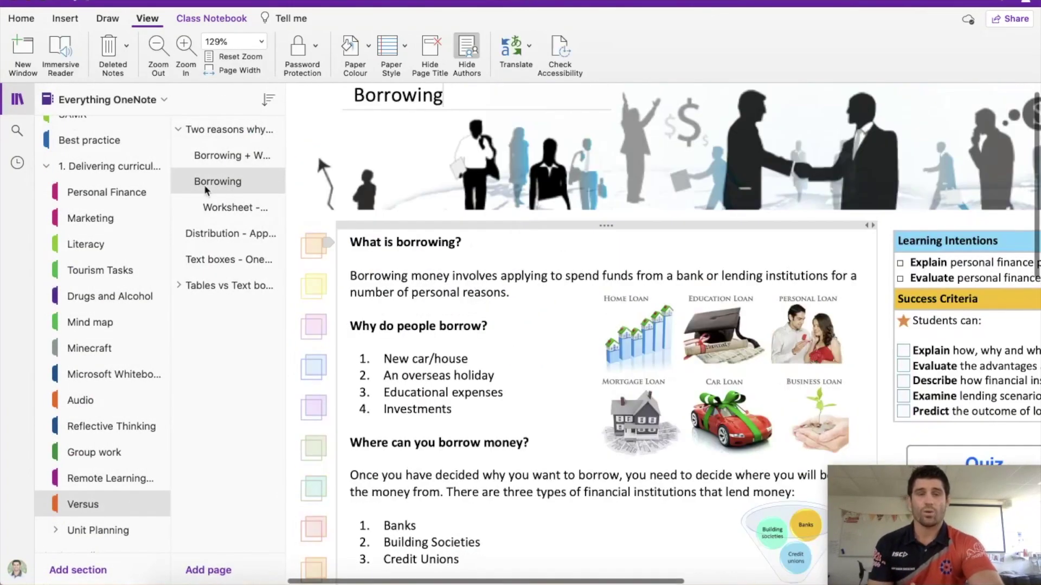
{"action": "left_click", "coordinate": [16, 99]}
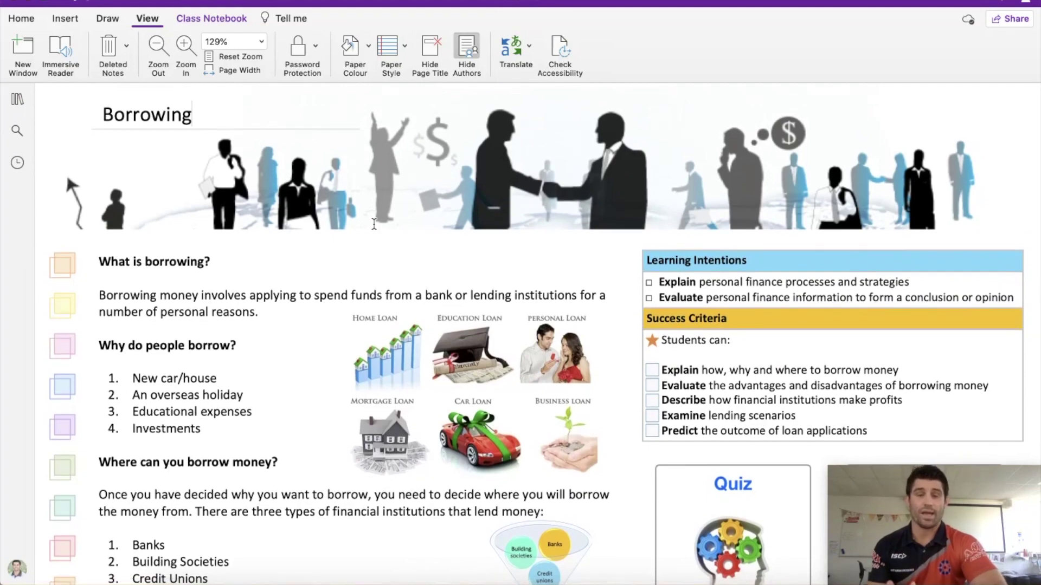
{"action": "scroll", "coordinate": [530, 394], "scroll_direction": "down", "scroll_amount": 5}
{"action": "scroll", "coordinate": [529, 394], "scroll_direction": "down", "scroll_amount": 8}
{"action": "scroll", "coordinate": [530, 394], "scroll_direction": "up", "scroll_amount": 15}
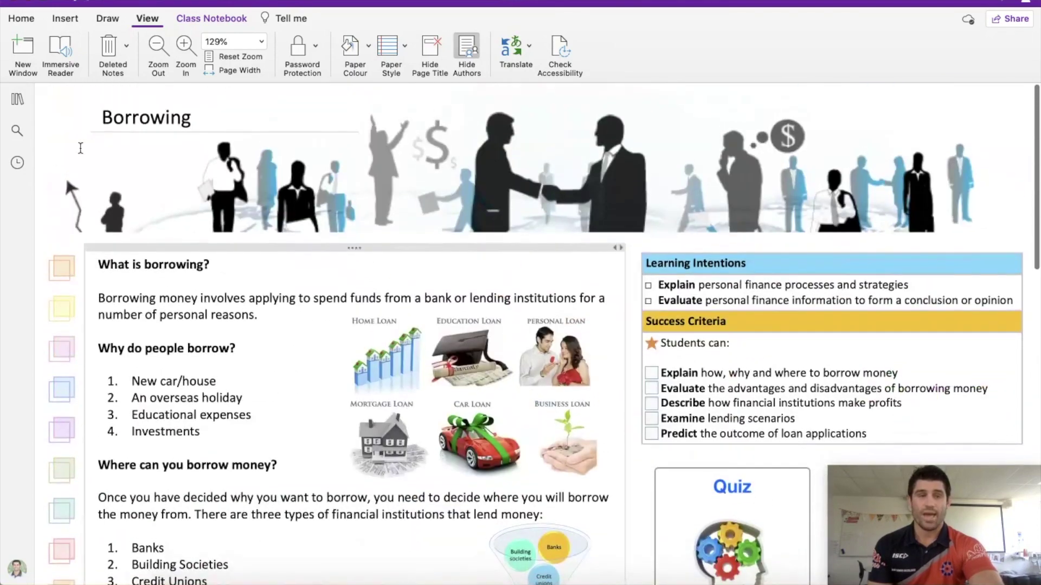
{"action": "left_click", "coordinate": [17, 99]}
{"action": "left_click", "coordinate": [232, 208]}
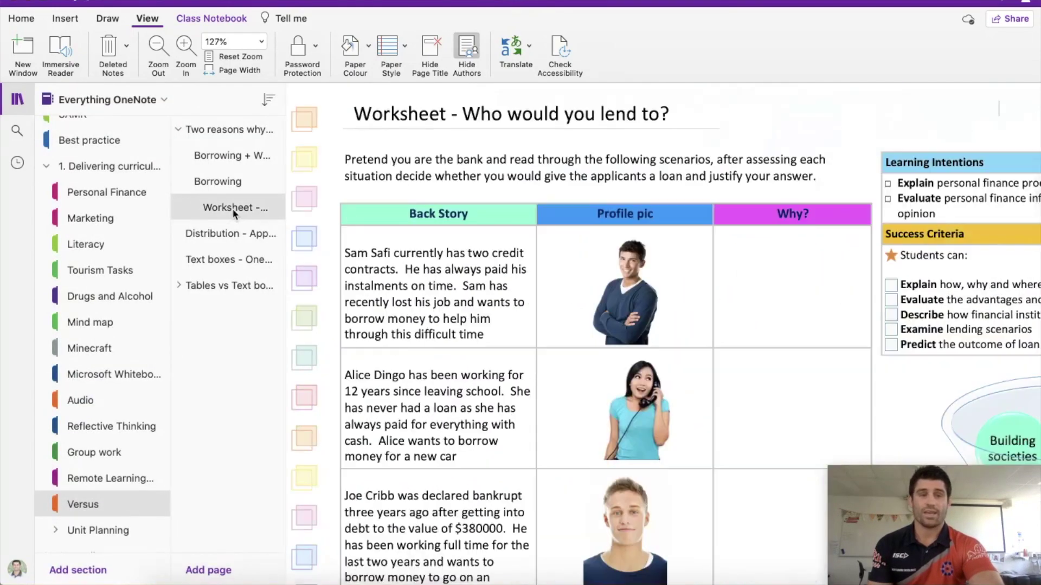
{"action": "left_click", "coordinate": [20, 103]}
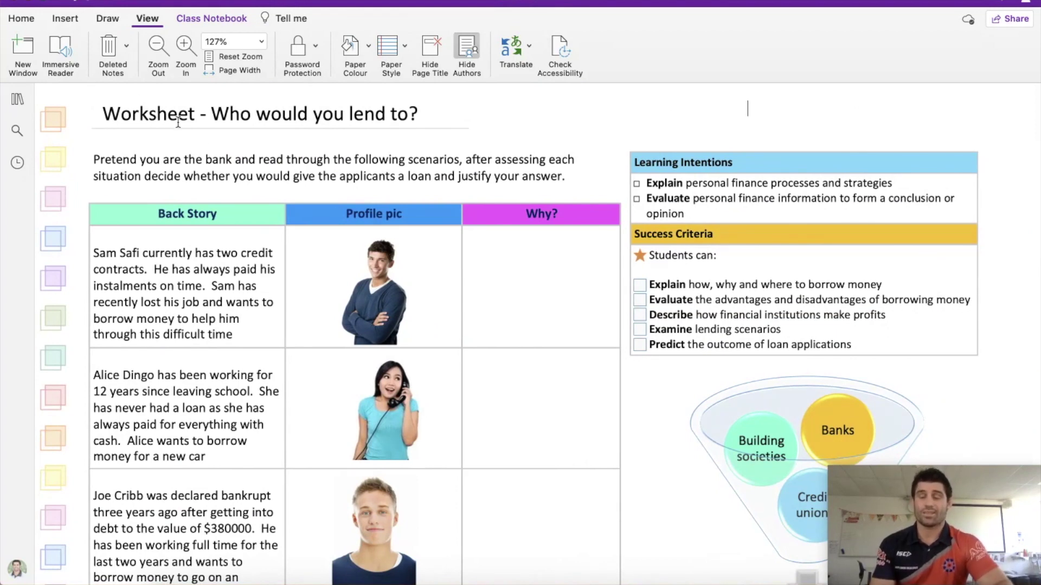
{"action": "scroll", "coordinate": [409, 407], "scroll_direction": "down", "scroll_amount": 5}
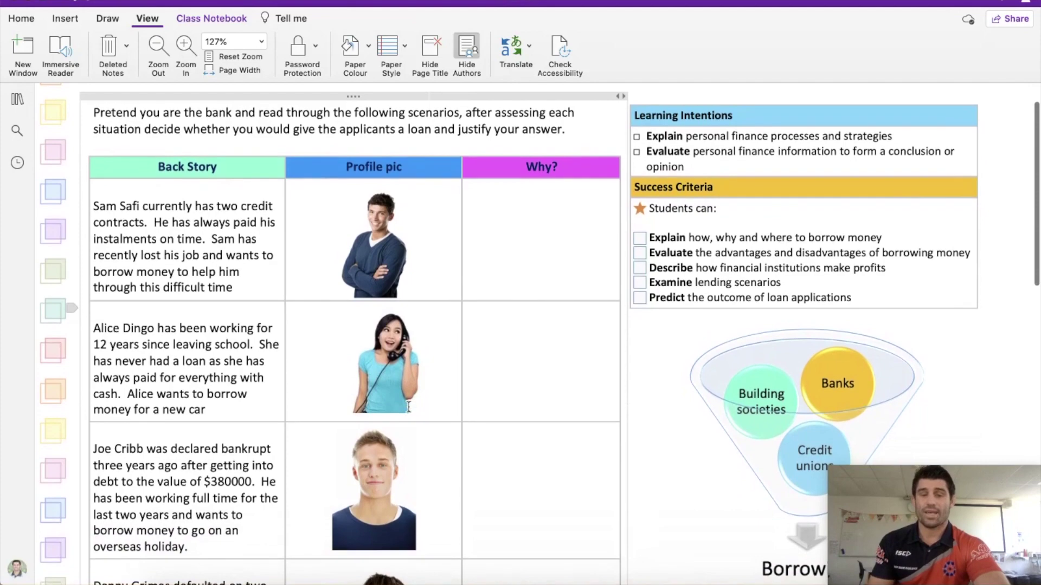
{"action": "scroll", "coordinate": [408, 406], "scroll_direction": "down", "scroll_amount": 5}
{"action": "scroll", "coordinate": [409, 406], "scroll_direction": "up", "scroll_amount": 11}
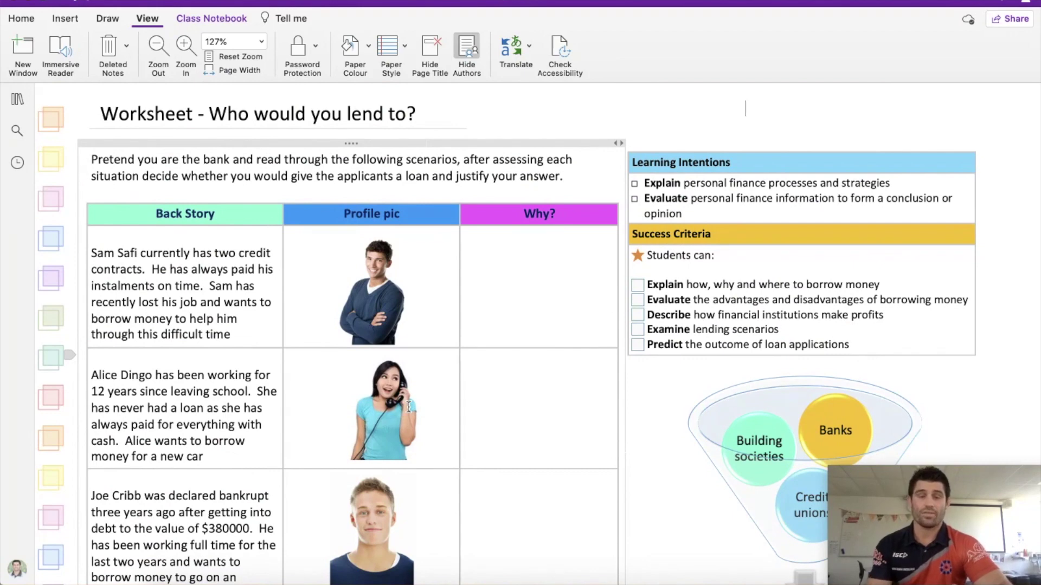
{"action": "left_click", "coordinate": [18, 99]}
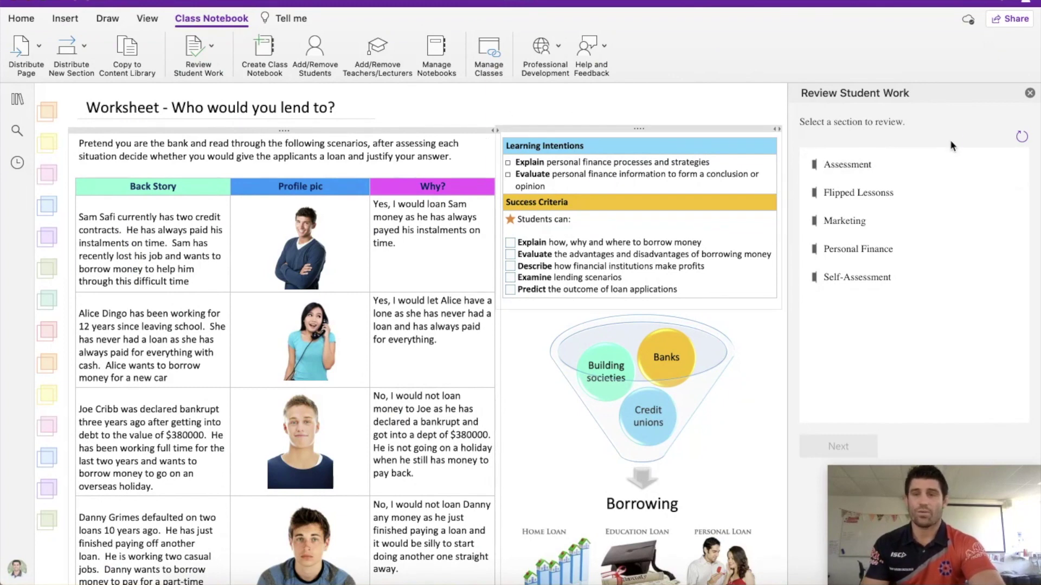
Refresh the section list, choose Personal Finance, and select the Borrowing + Worksheet page for review.
{"action": "left_click", "coordinate": [1022, 138]}
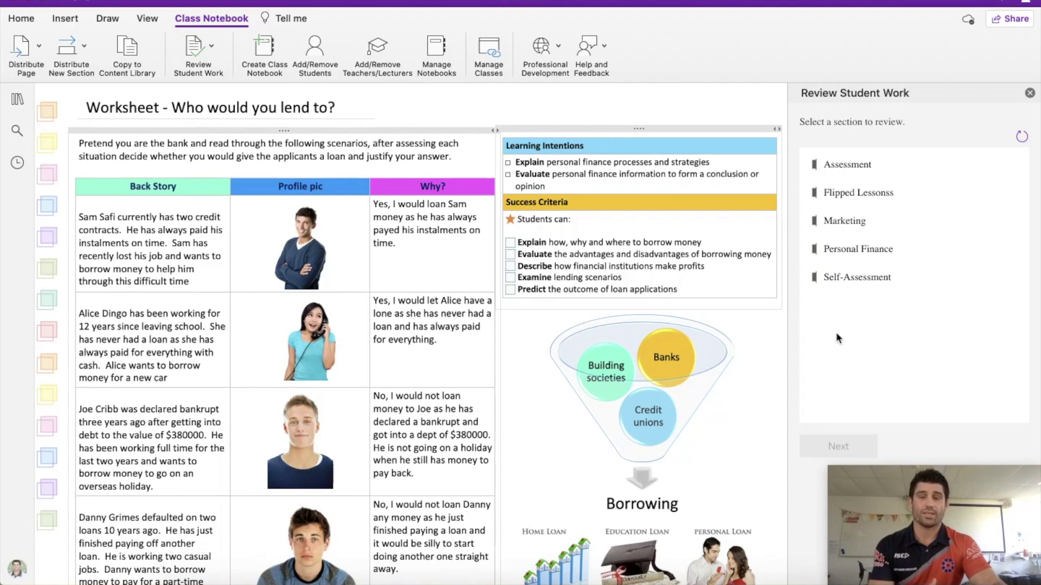
{"action": "left_click", "coordinate": [846, 251]}
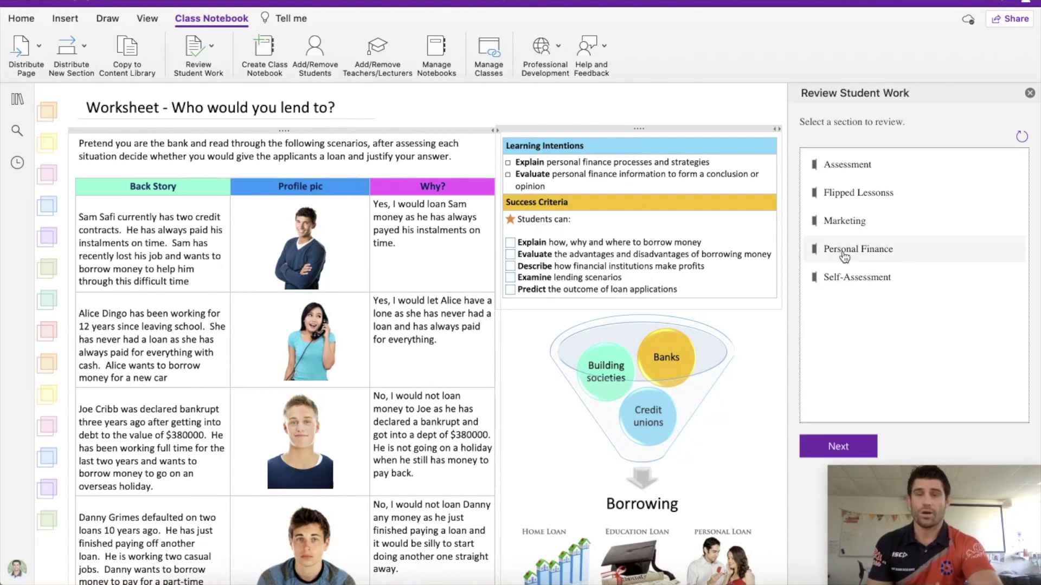
{"action": "left_click", "coordinate": [844, 452]}
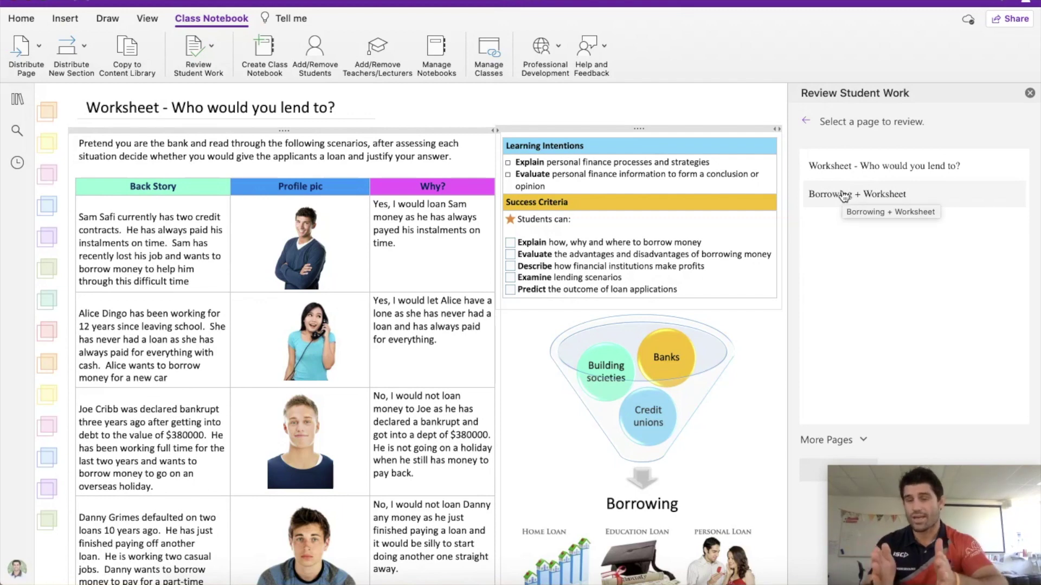
{"action": "left_click", "coordinate": [844, 196]}
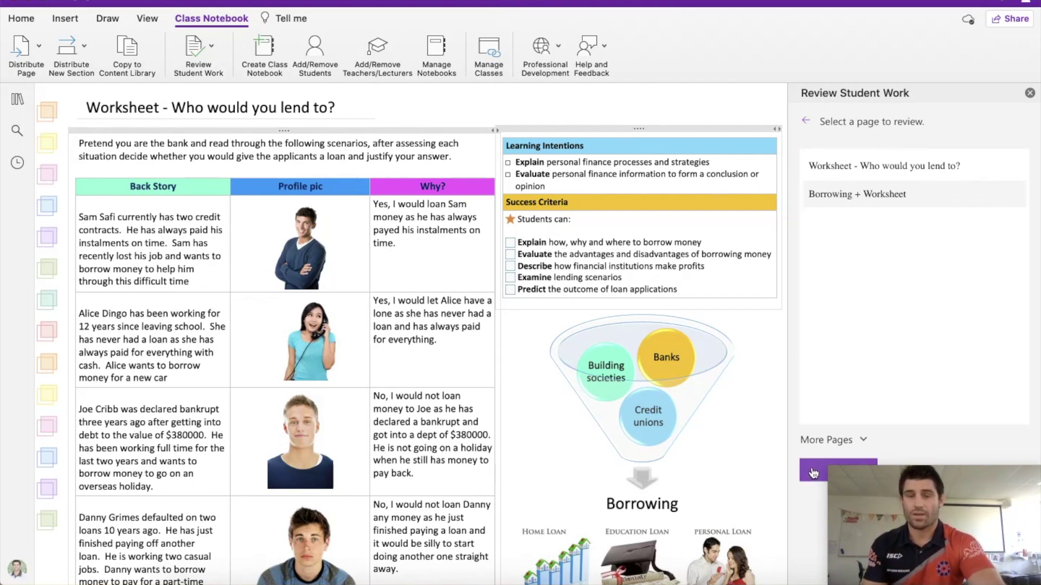
Read through the first and second students' Borrowing + Worksheet answers.
{"action": "left_click", "coordinate": [836, 187]}
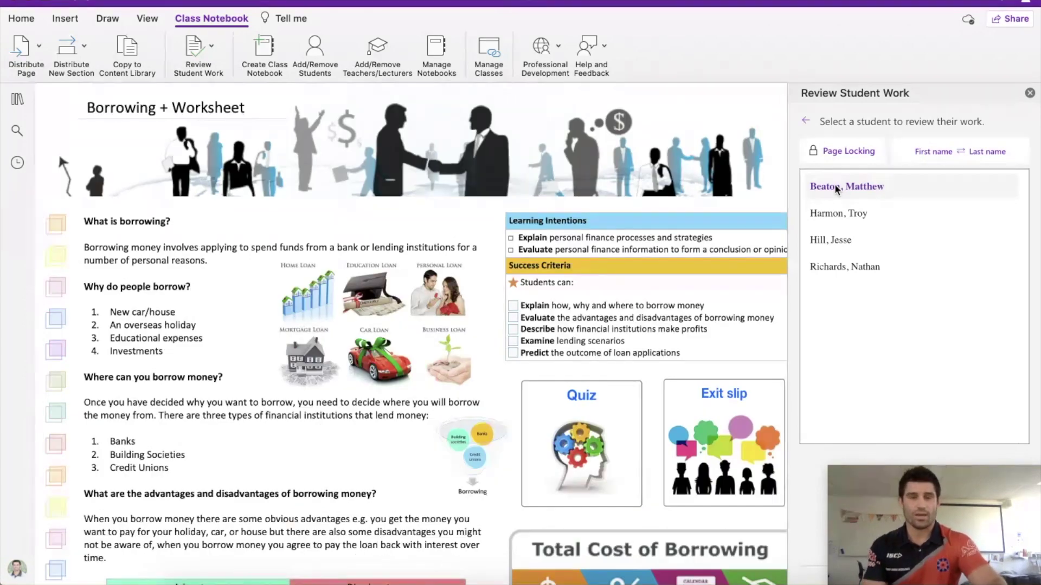
{"action": "scroll", "coordinate": [464, 401], "scroll_direction": "down", "scroll_amount": 3}
{"action": "scroll", "coordinate": [463, 401], "scroll_direction": "down", "scroll_amount": 15}
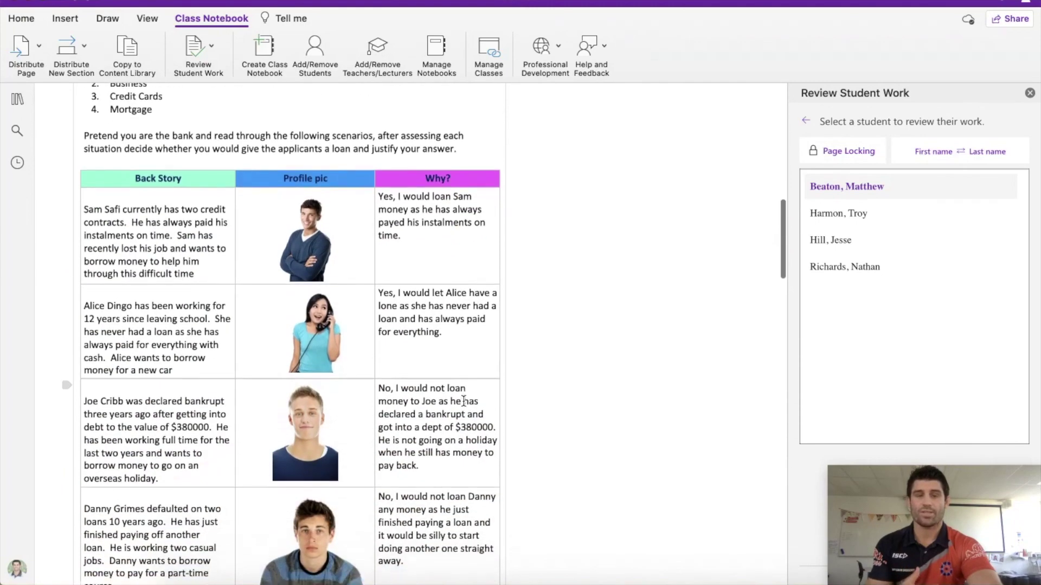
{"action": "scroll", "coordinate": [464, 401], "scroll_direction": "down", "scroll_amount": 2}
{"action": "scroll", "coordinate": [412, 228], "scroll_direction": "down", "scroll_amount": 6}
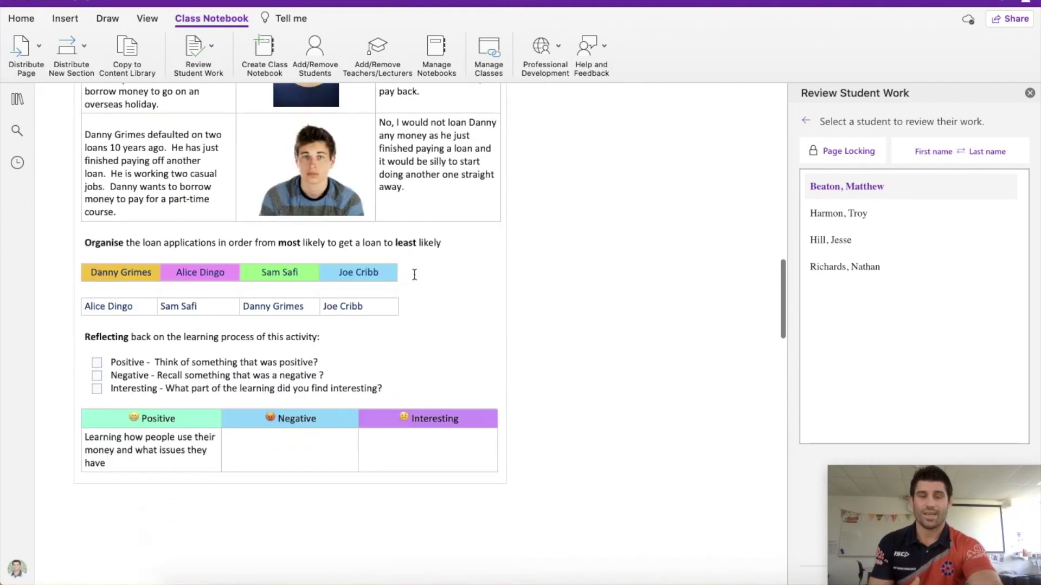
{"action": "scroll", "coordinate": [433, 260], "scroll_direction": "up", "scroll_amount": 10}
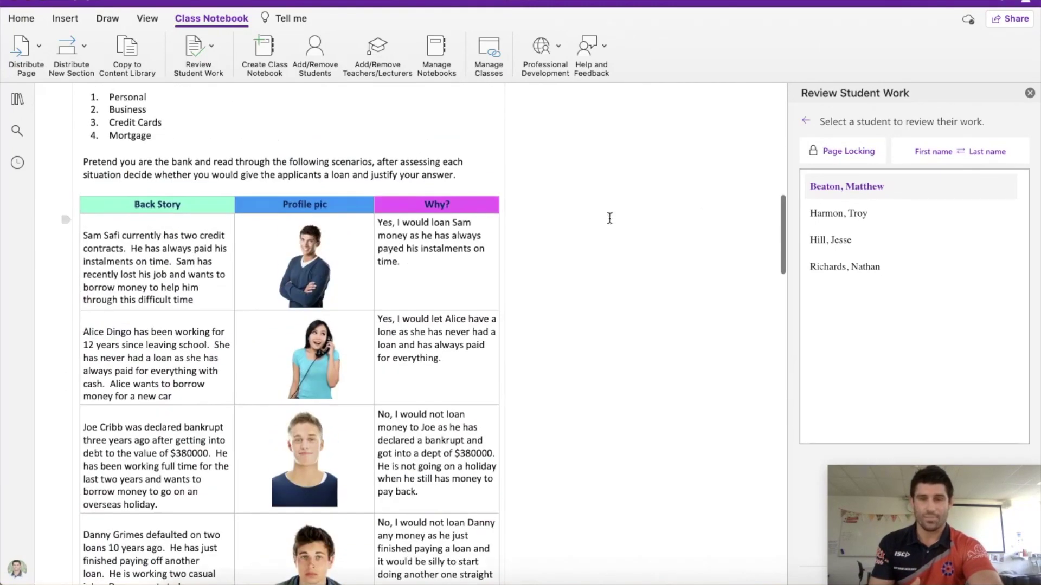
{"action": "left_click", "coordinate": [831, 214]}
{"action": "scroll", "coordinate": [391, 331], "scroll_direction": "up", "scroll_amount": 10}
{"action": "scroll", "coordinate": [390, 336], "scroll_direction": "down", "scroll_amount": 10}
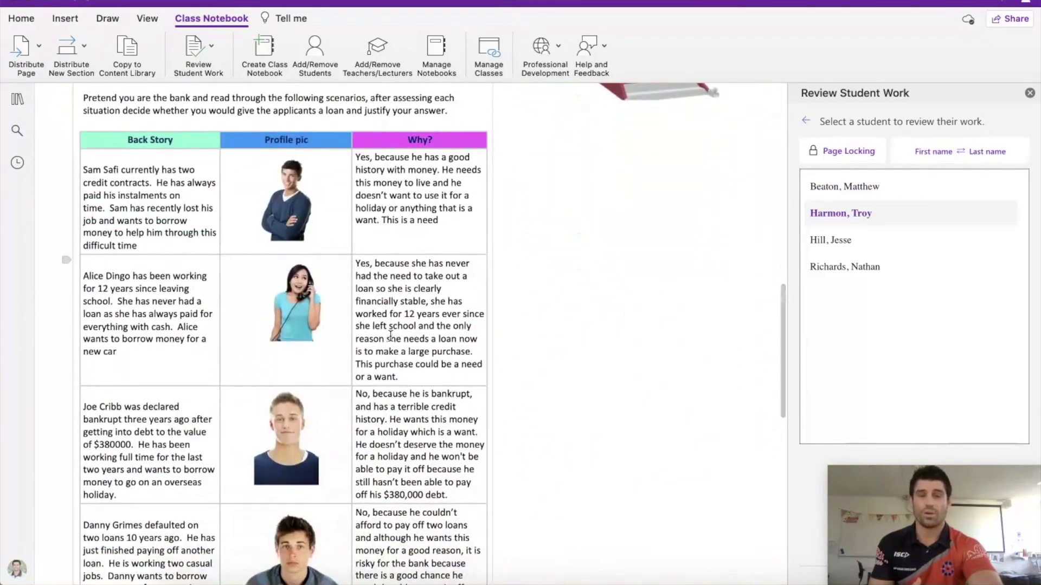
{"action": "scroll", "coordinate": [391, 336], "scroll_direction": "down", "scroll_amount": 8}
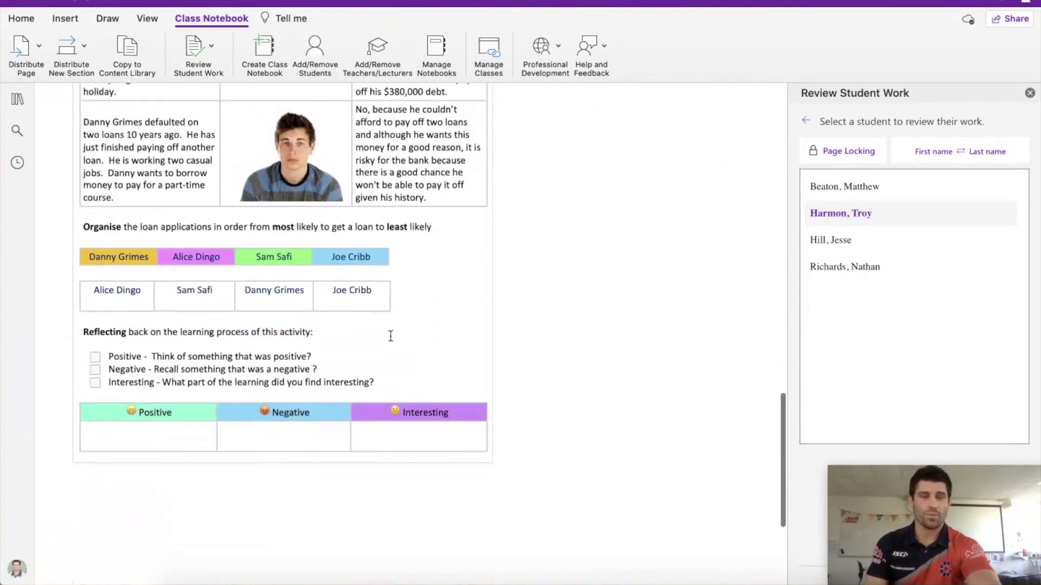
Read through the third and fourth students' worksheets, then return to the list of pages to review.
{"action": "left_click", "coordinate": [831, 241]}
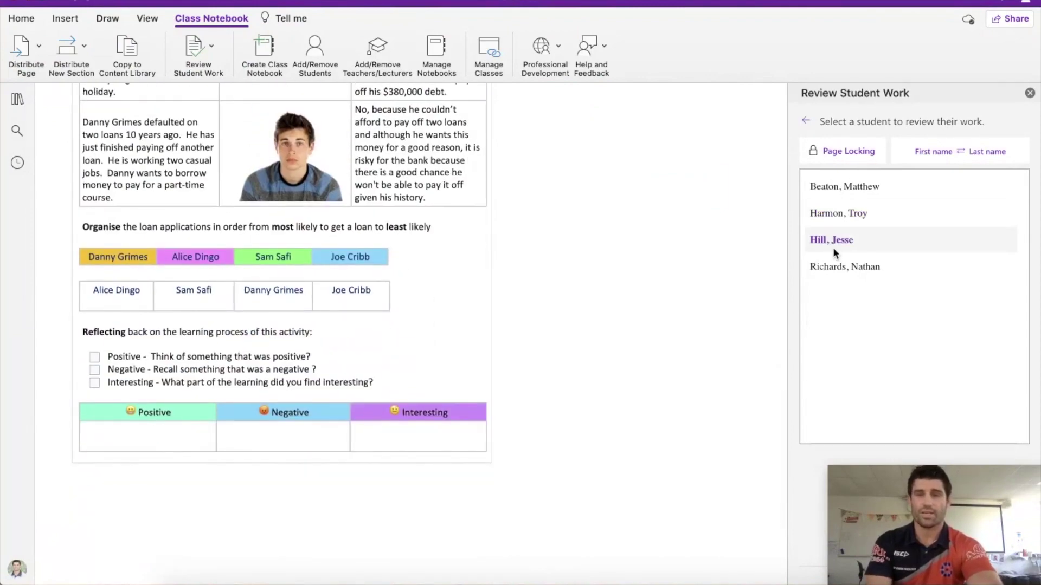
{"action": "scroll", "coordinate": [367, 245], "scroll_direction": "up", "scroll_amount": 5}
{"action": "scroll", "coordinate": [370, 246], "scroll_direction": "up", "scroll_amount": 10}
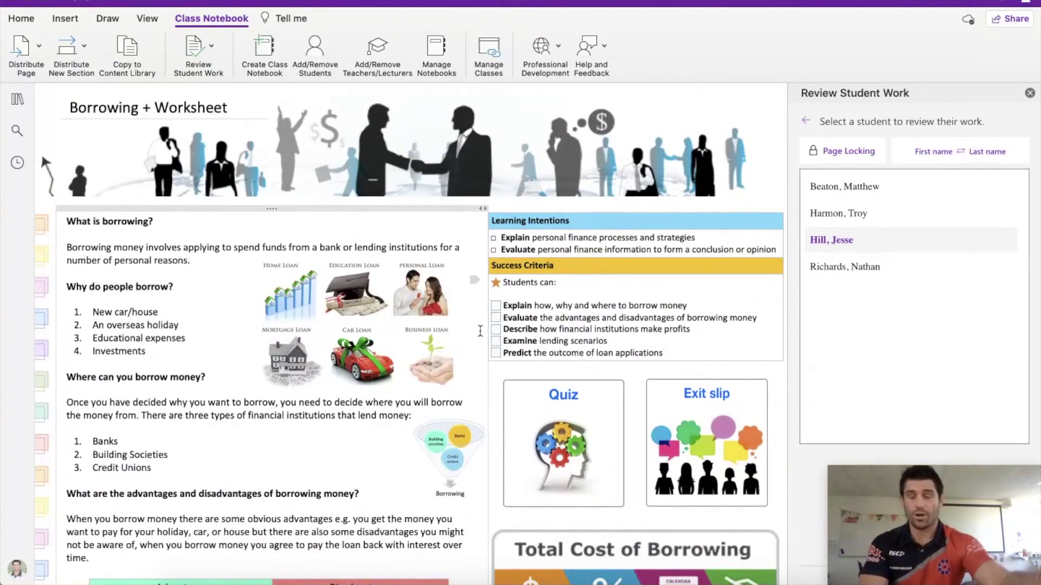
{"action": "scroll", "coordinate": [480, 331], "scroll_direction": "down", "scroll_amount": 10}
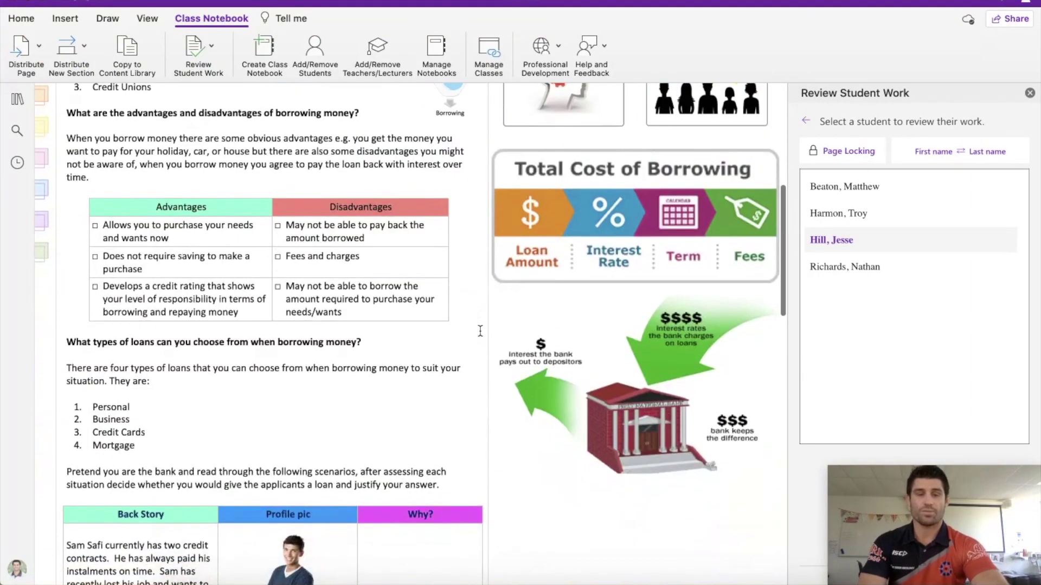
{"action": "scroll", "coordinate": [478, 330], "scroll_direction": "up", "scroll_amount": 10}
{"action": "left_click", "coordinate": [854, 268]}
{"action": "scroll", "coordinate": [434, 250], "scroll_direction": "down", "scroll_amount": 10}
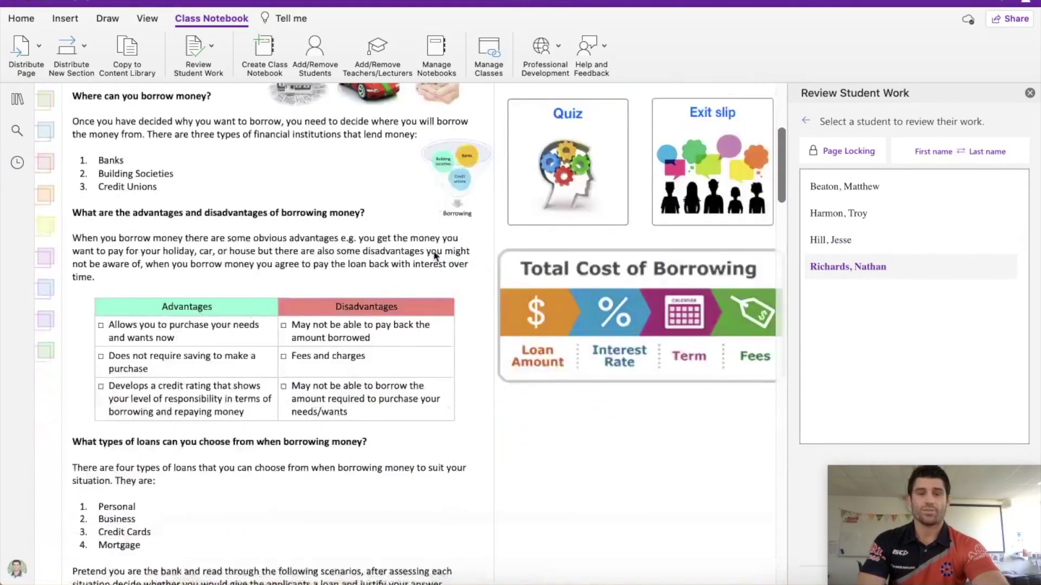
{"action": "scroll", "coordinate": [433, 252], "scroll_direction": "down", "scroll_amount": 5}
{"action": "scroll", "coordinate": [433, 252], "scroll_direction": "up", "scroll_amount": 10}
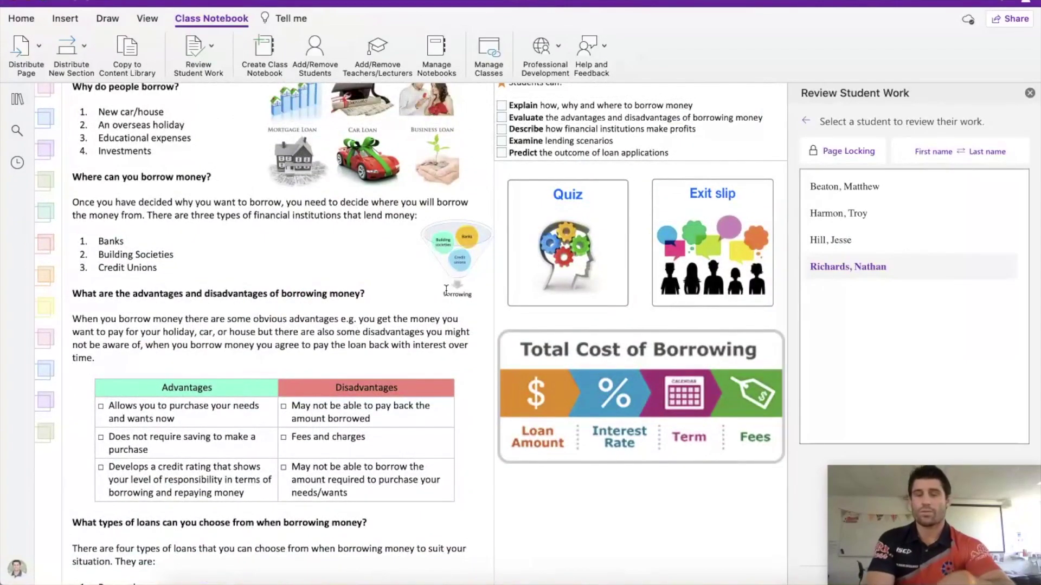
{"action": "left_click", "coordinate": [806, 123]}
Select the Who would you lend to? worksheet and open the first student's copy.
{"action": "left_click", "coordinate": [840, 168]}
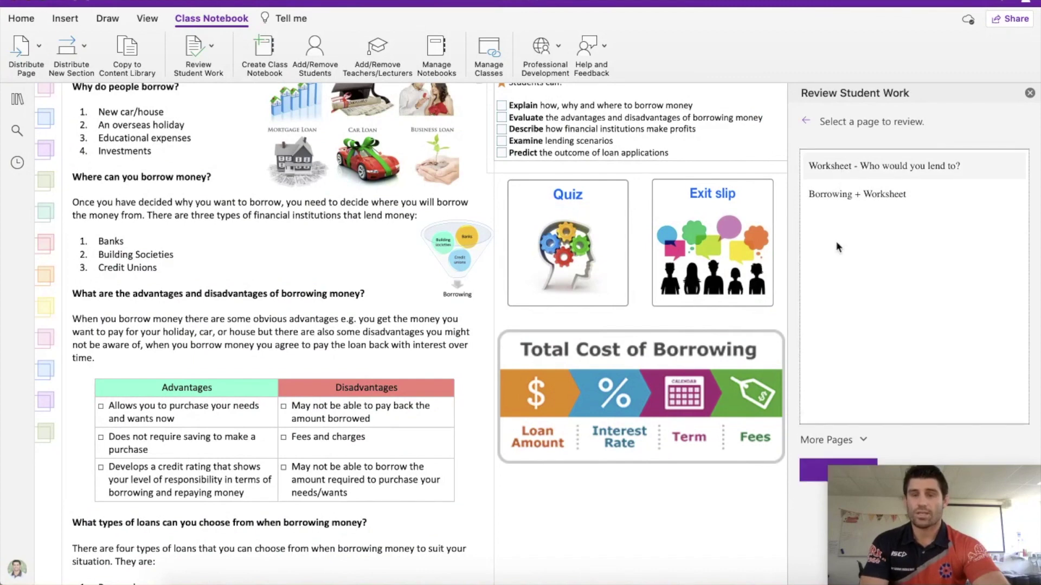
{"action": "left_click", "coordinate": [816, 475]}
{"action": "left_click", "coordinate": [828, 187]}
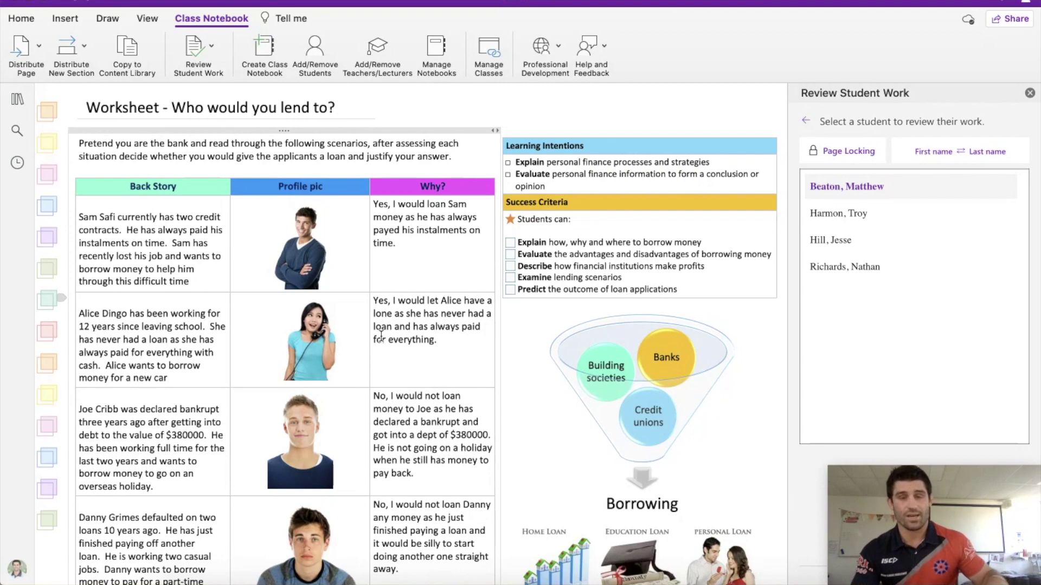
View the second, third and fourth students' answers on the worksheet in turn.
{"action": "left_click", "coordinate": [848, 216]}
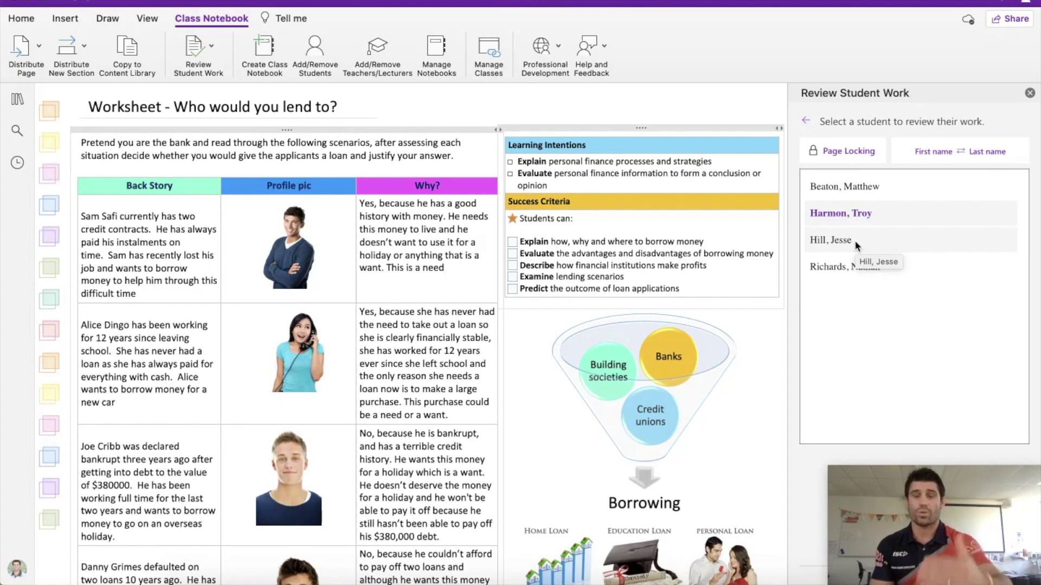
{"action": "left_click", "coordinate": [855, 239]}
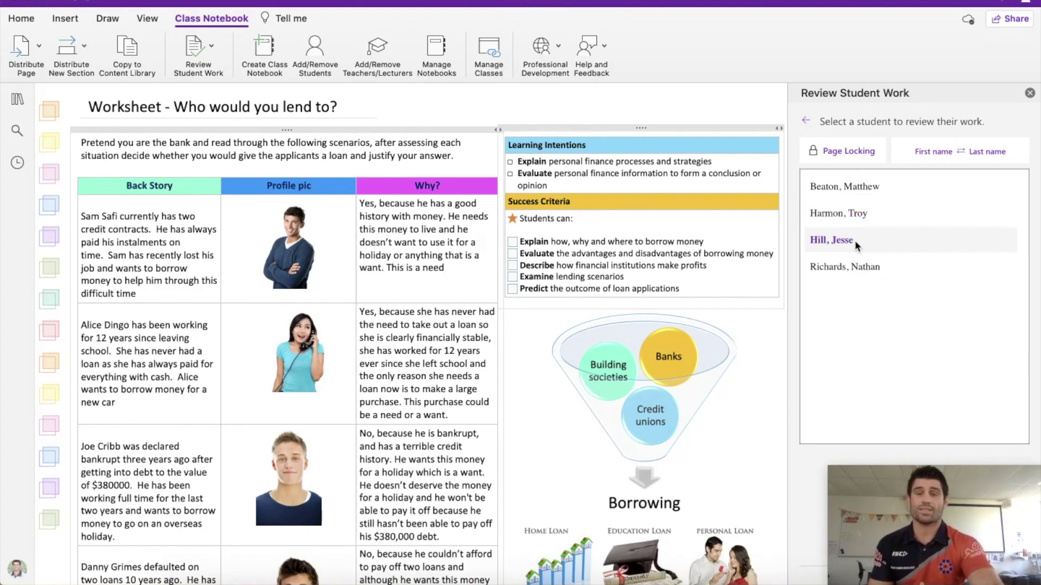
{"action": "left_click", "coordinate": [858, 267]}
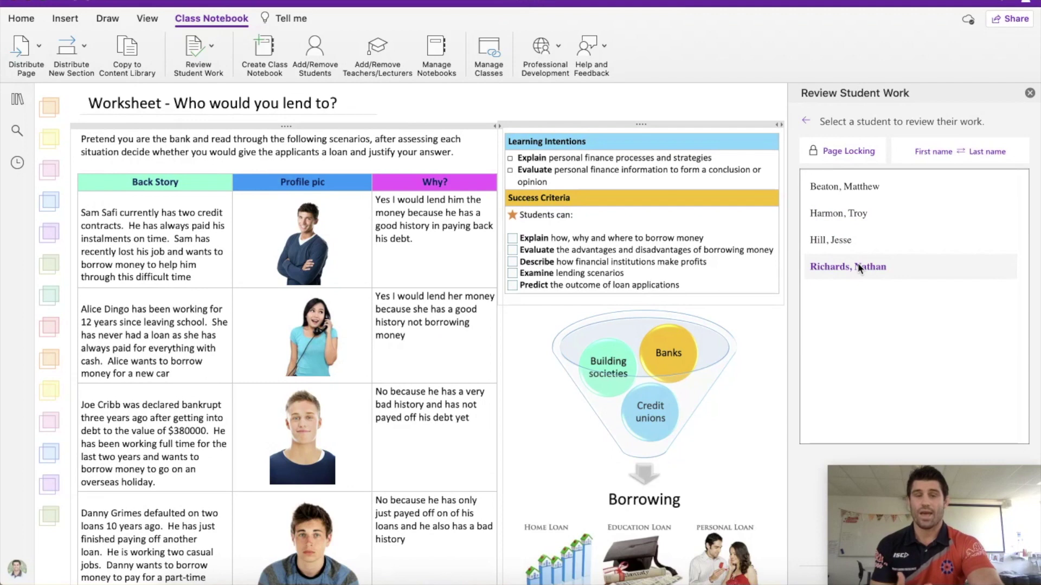